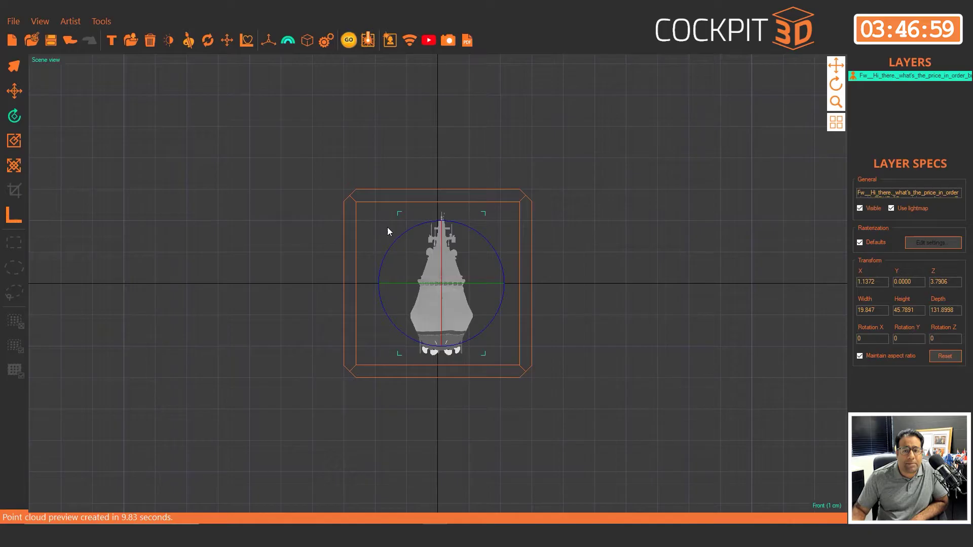
- Set the crystal template width to 150
click(308, 40)
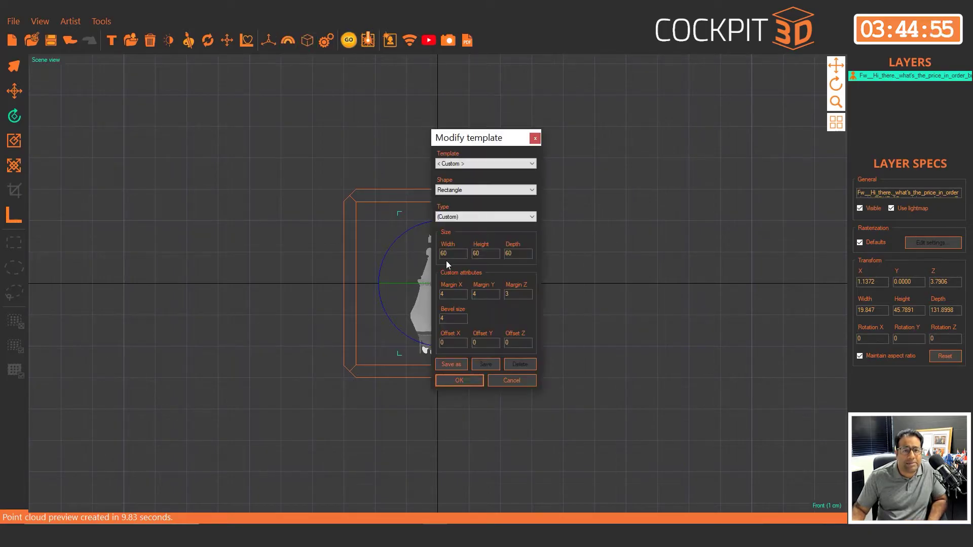
text(150)
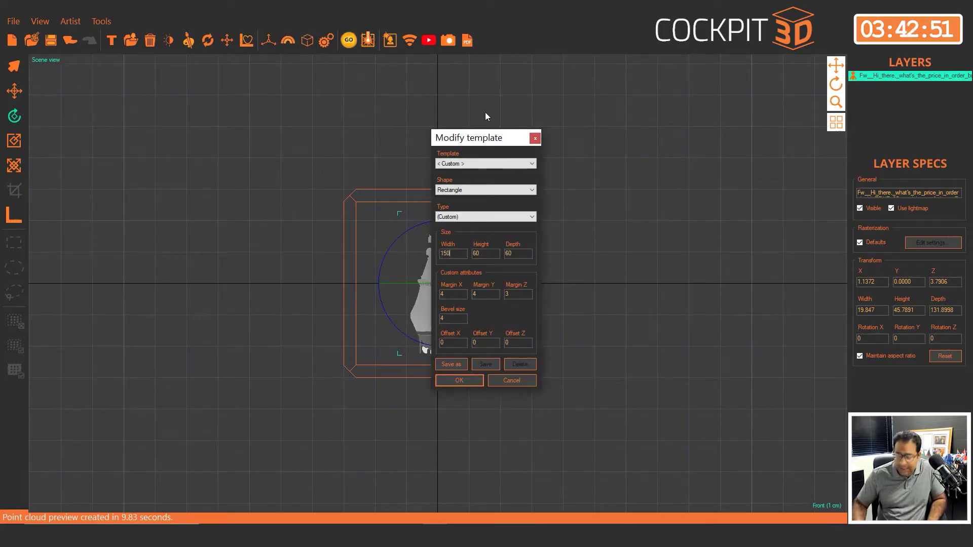
click(466, 380)
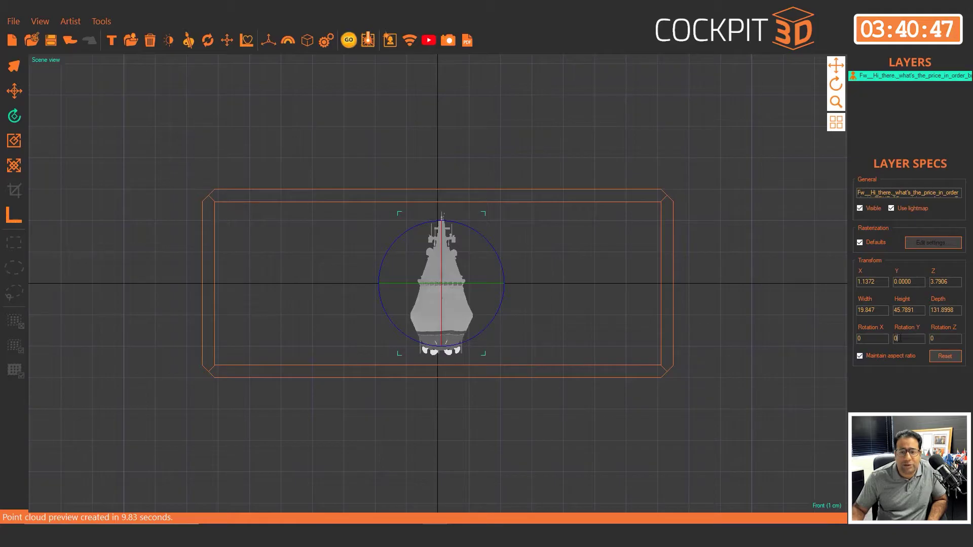
- Rotate the ship 90° on Y, then centre it and fit it to the template
double_click(896, 338)
key(Tab)
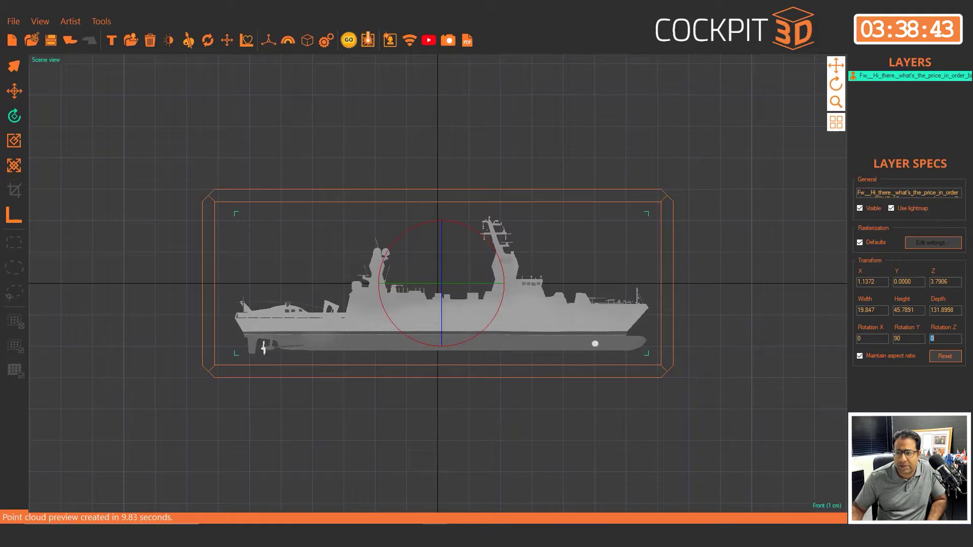
click(228, 41)
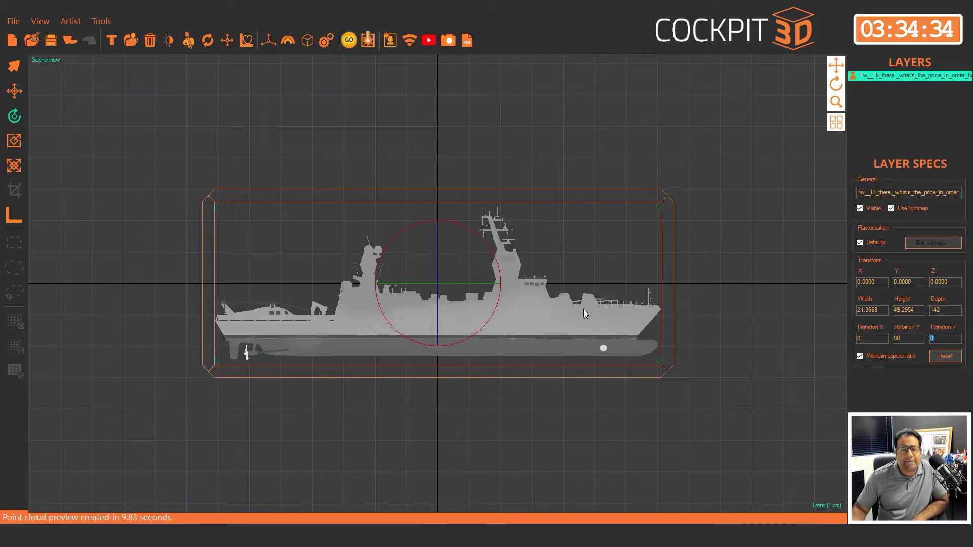
- In top view, shrink the ship to depth 134.09 and rotate it to about 76° on Y
click(825, 506)
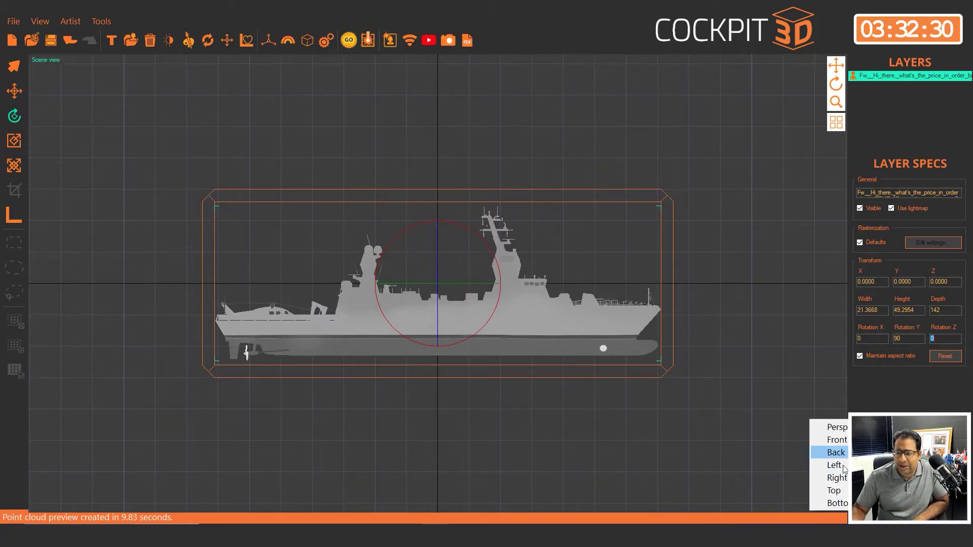
click(822, 491)
click(14, 141)
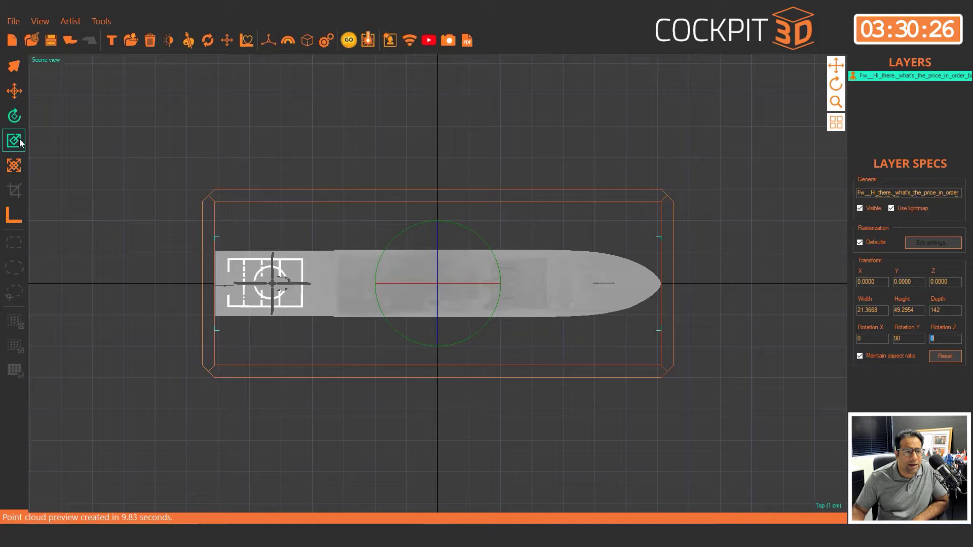
drag(437, 268, 428, 284)
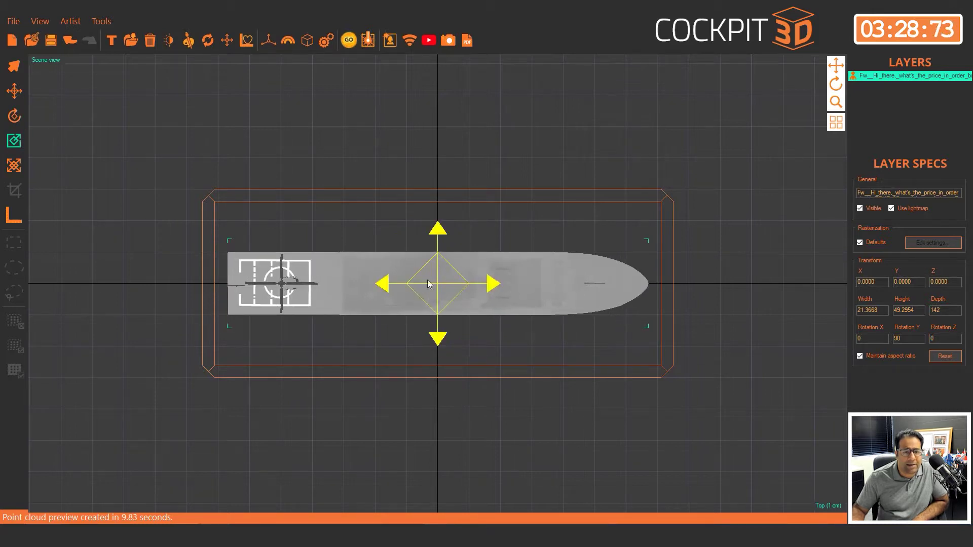
click(14, 116)
drag(393, 250, 405, 237)
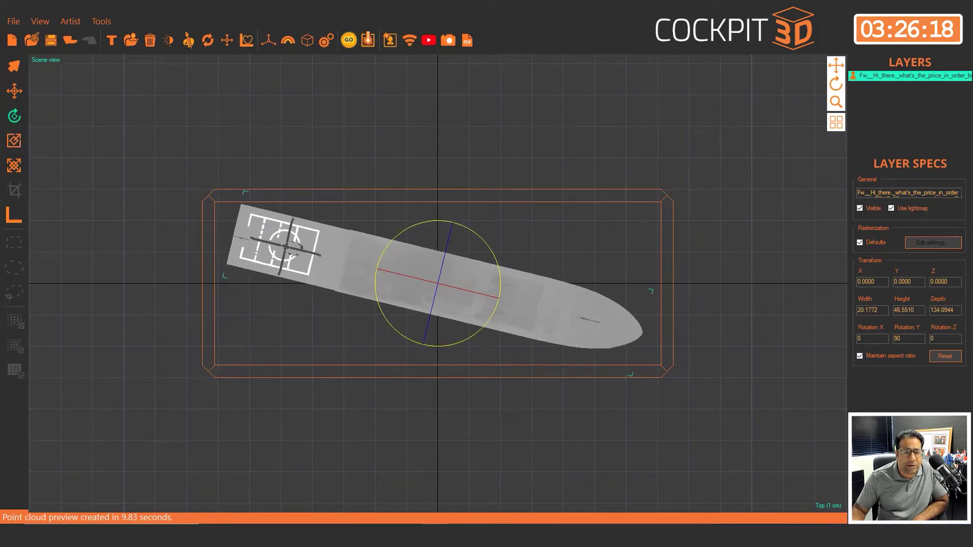
- Shift the ship 3.55 along Z, then return to the front view
click(14, 91)
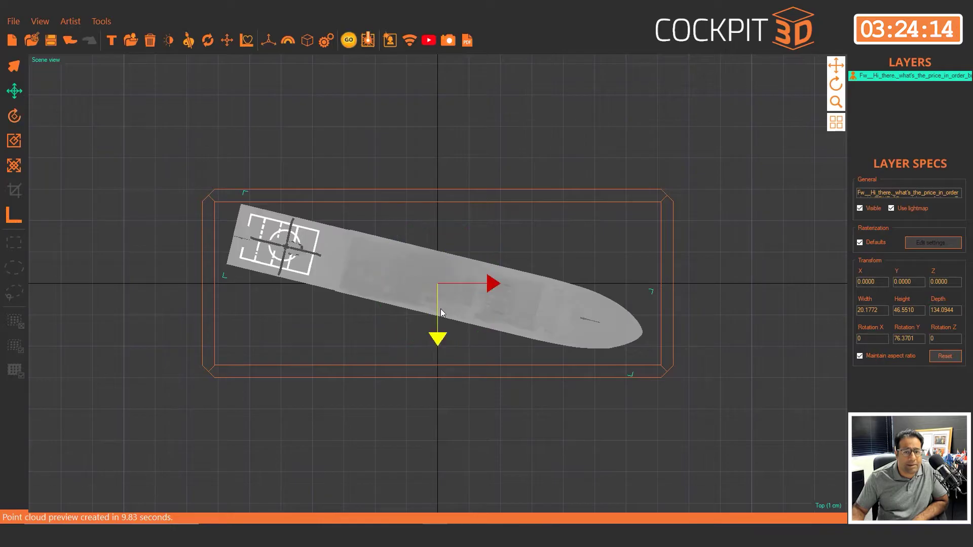
drag(439, 307, 439, 322)
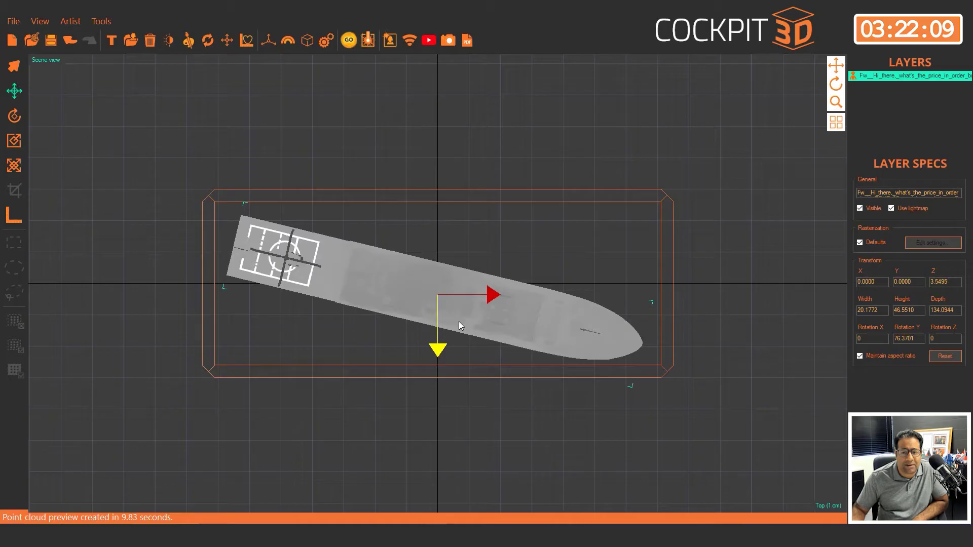
drag(836, 84, 836, 99)
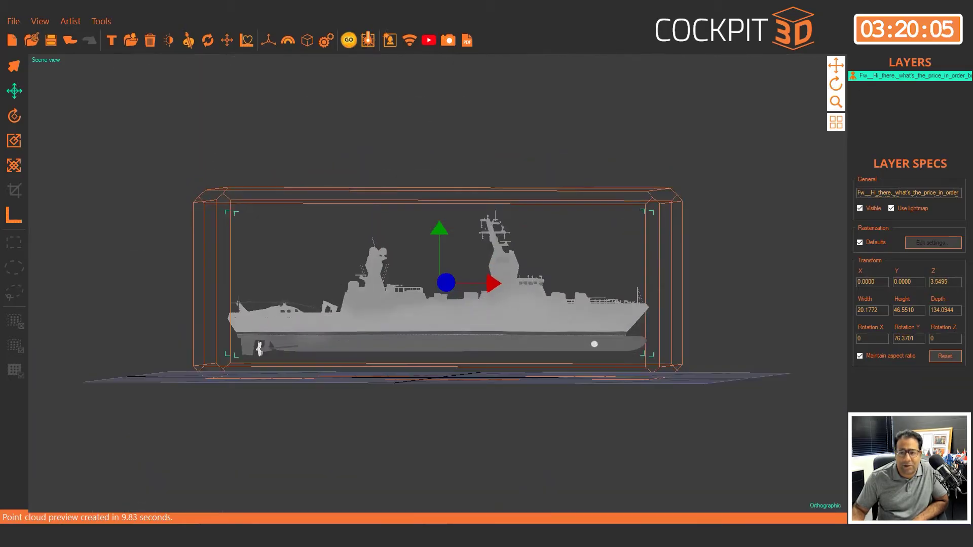
click(826, 506)
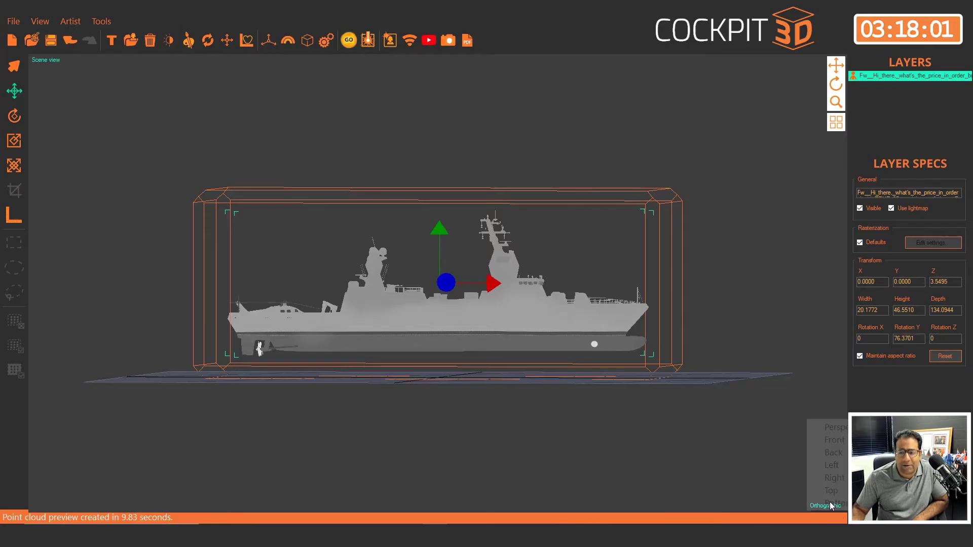
click(834, 440)
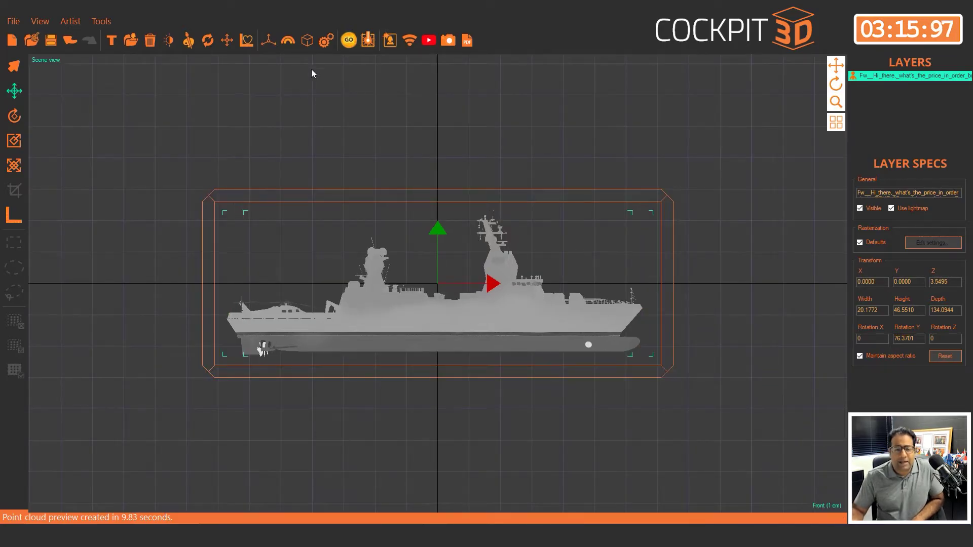
- Change the default geometry rasterizer type to Portrait and save the scene settings
click(325, 40)
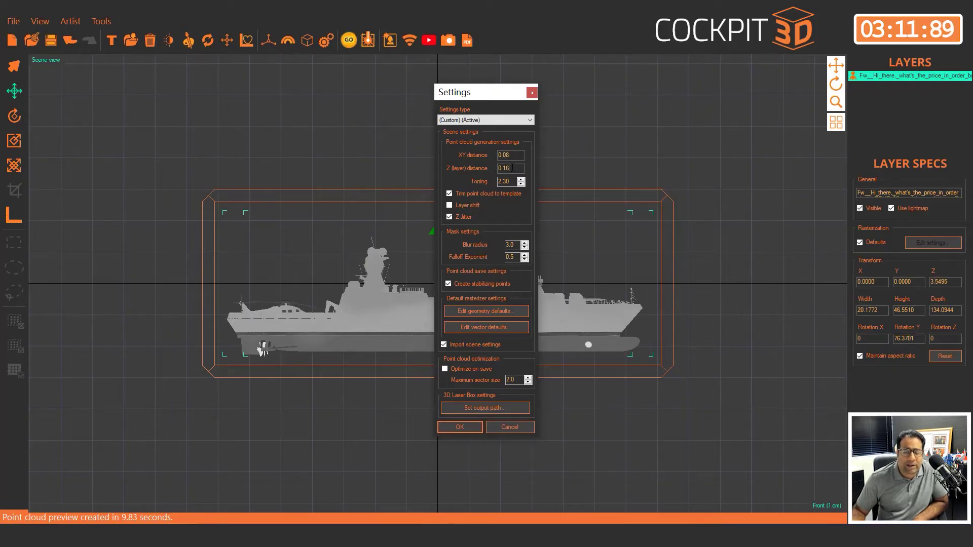
key(Tab)
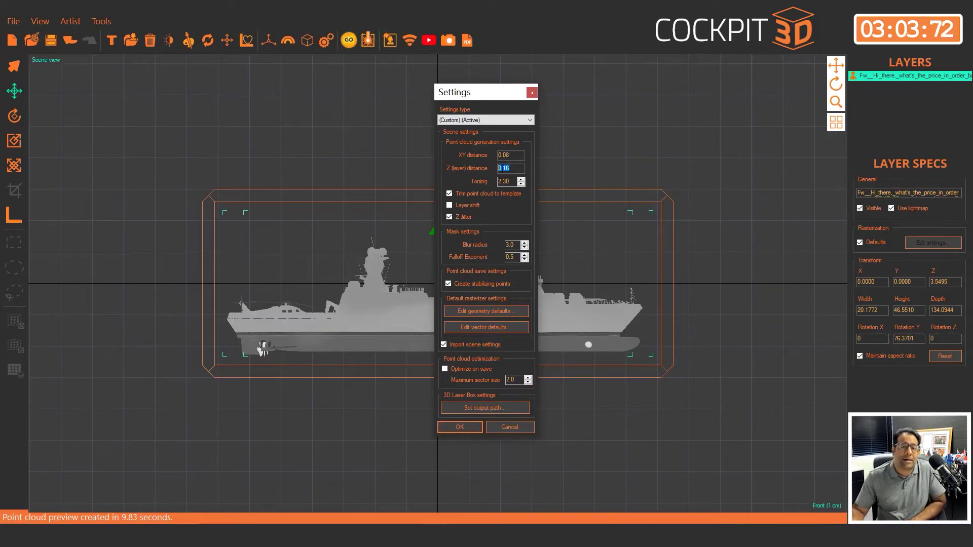
click(495, 311)
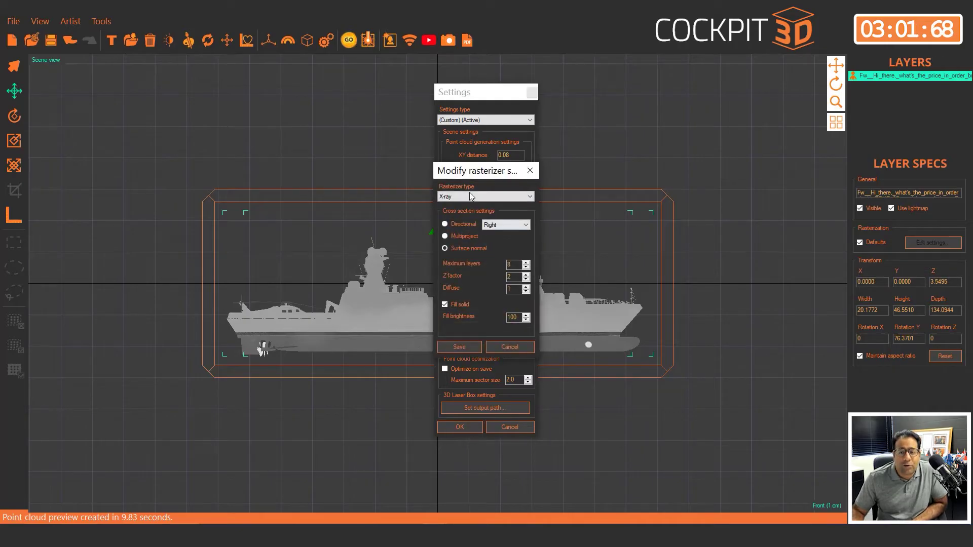
click(482, 202)
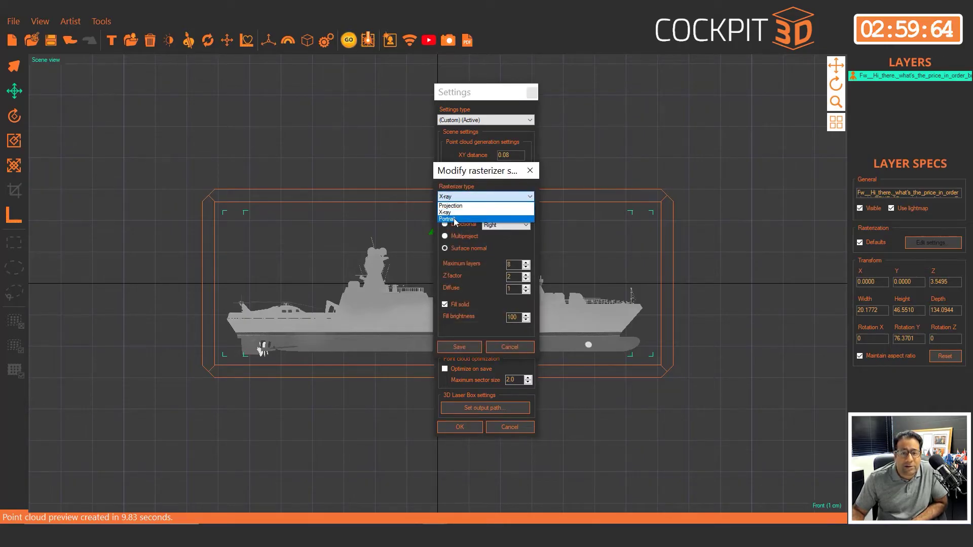
click(482, 210)
click(482, 197)
click(482, 209)
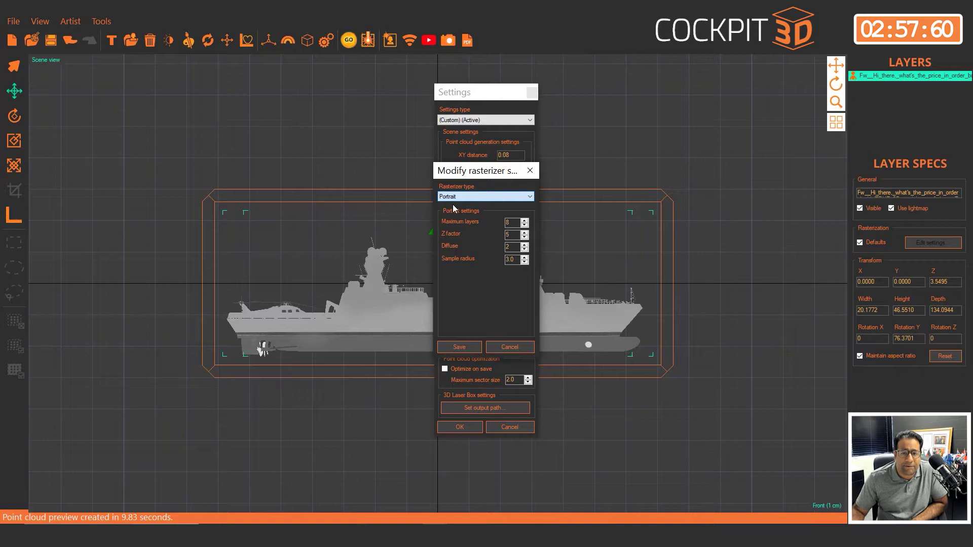
click(466, 345)
click(470, 424)
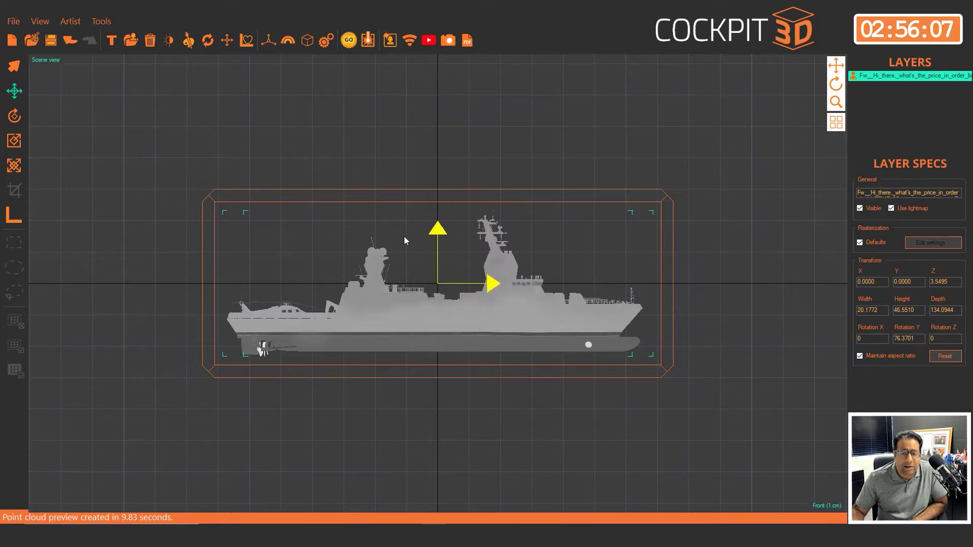
- Rasterize the ship into a 796,272-point cloud preview, view it at an angle, and reopen settings
click(349, 42)
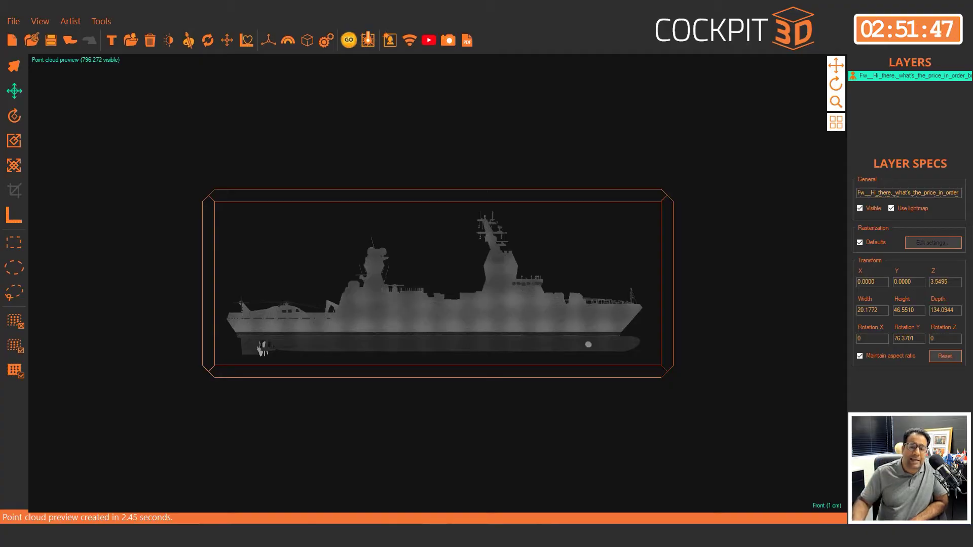
drag(832, 91, 485, 216)
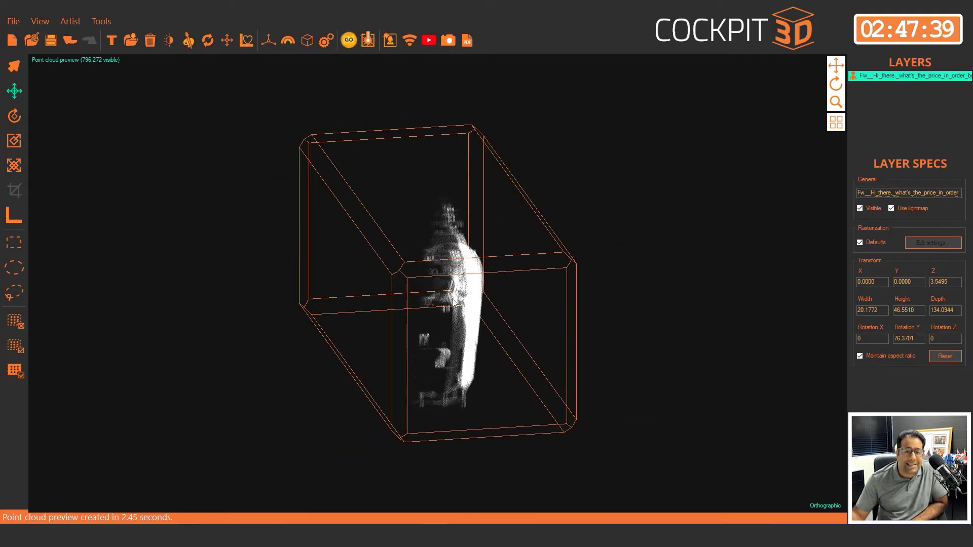
click(327, 41)
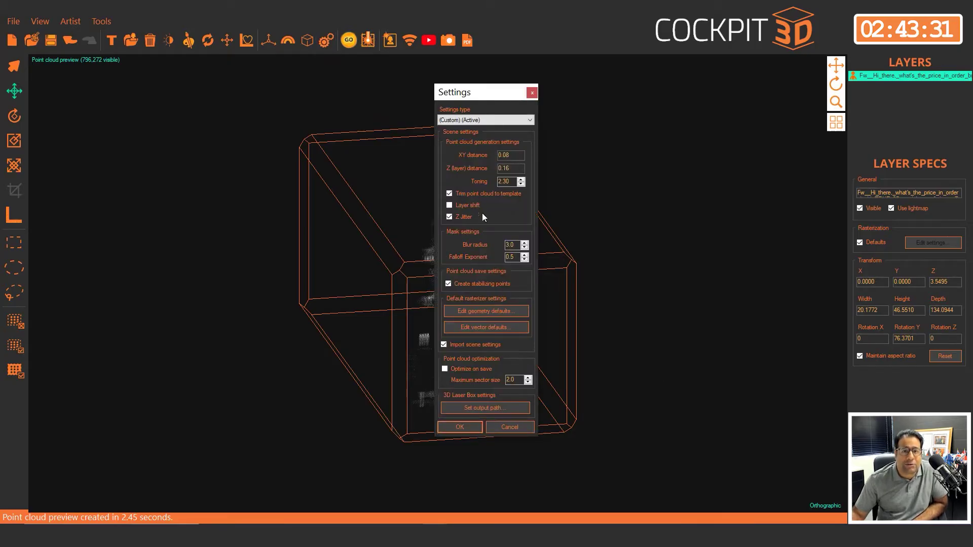
- Switch the default rasterizer to X-ray with 8 maximum layers and Z factor 2, and apply it
click(494, 311)
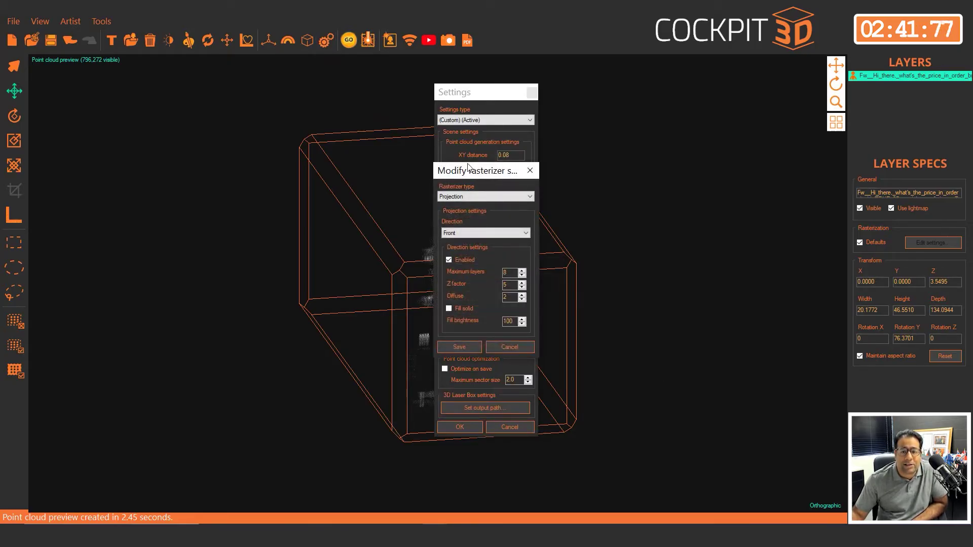
click(497, 197)
click(473, 213)
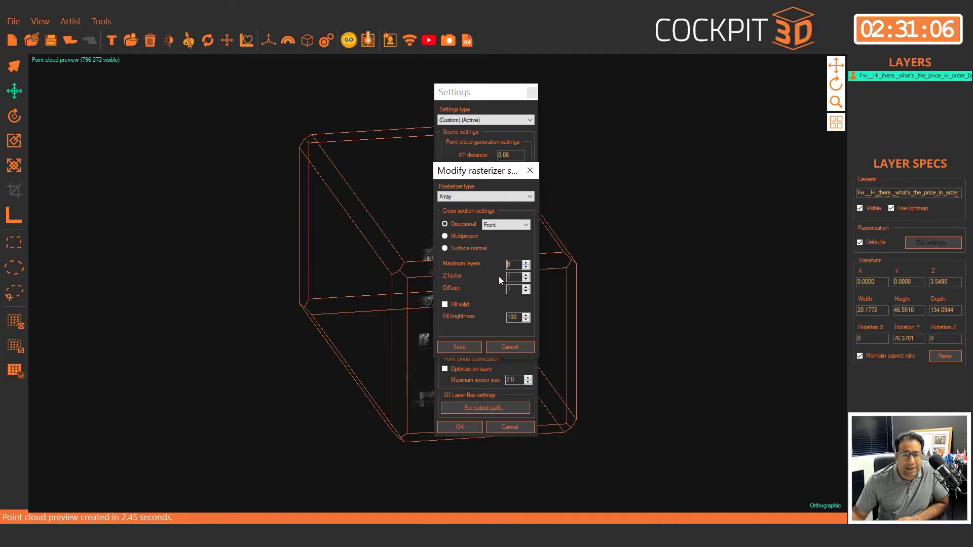
text(8)
click(527, 275)
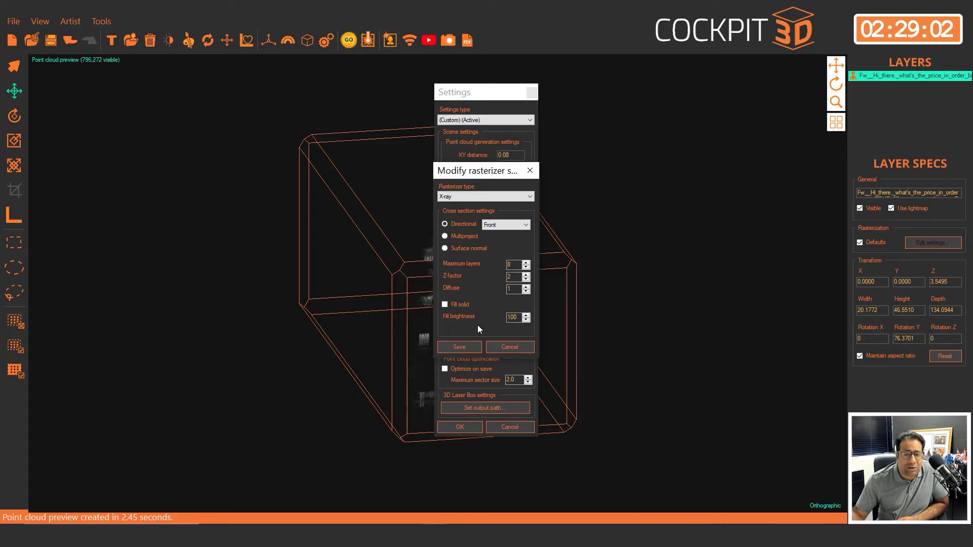
click(459, 347)
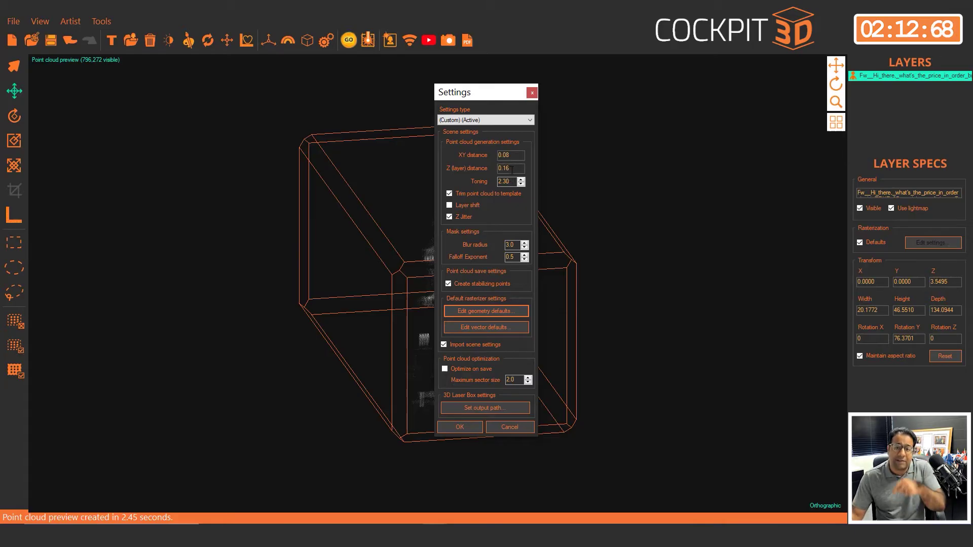
click(502, 311)
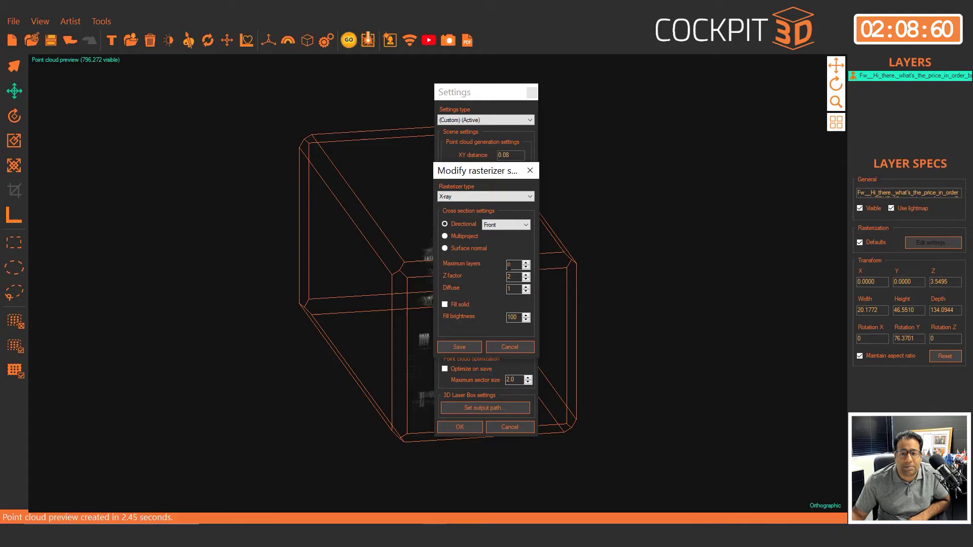
click(474, 346)
click(477, 426)
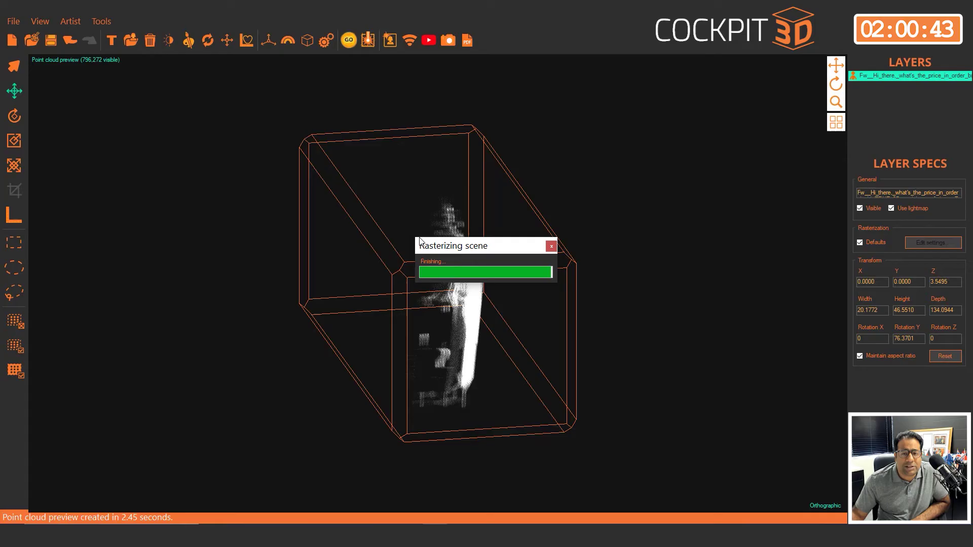
- Show the ship in front orthographic view and open the X-ray geometry rasterizer defaults
click(831, 82)
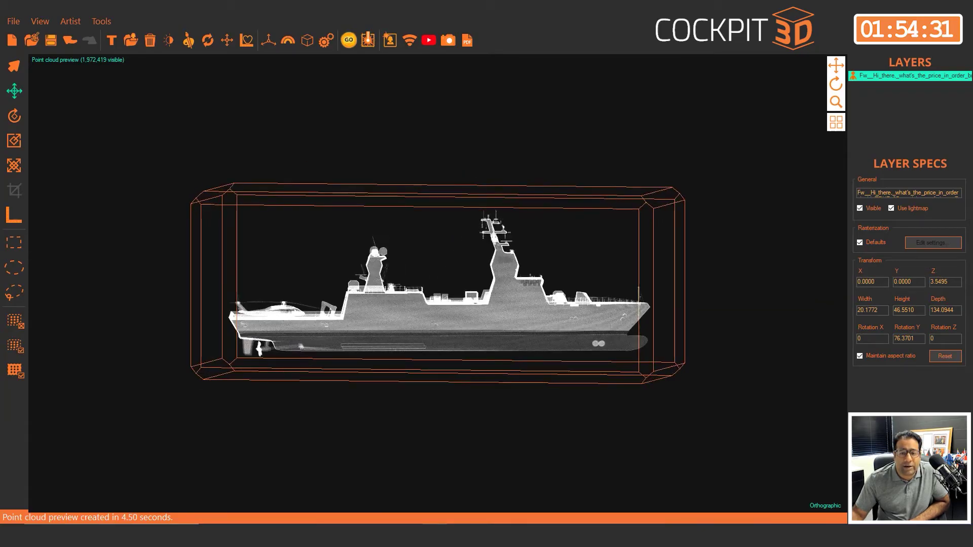
click(827, 506)
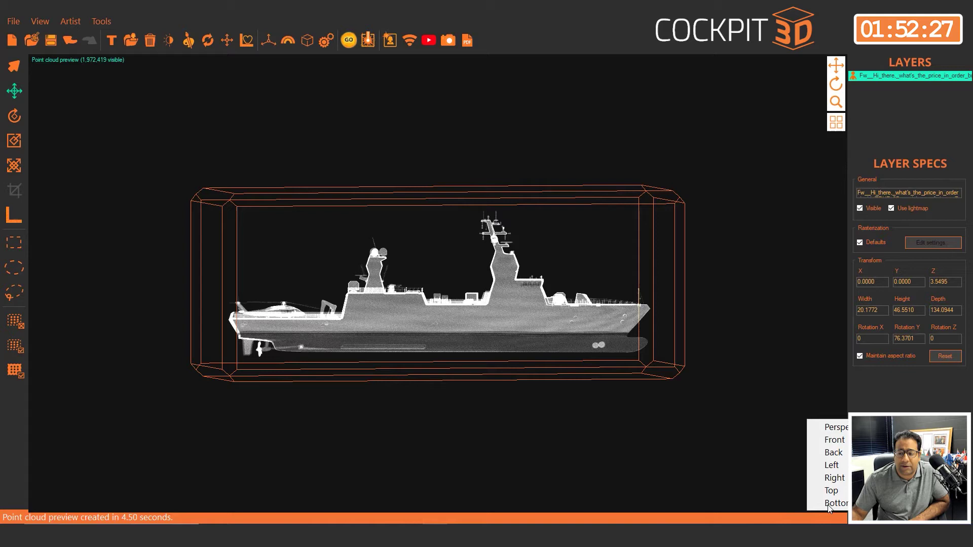
click(831, 440)
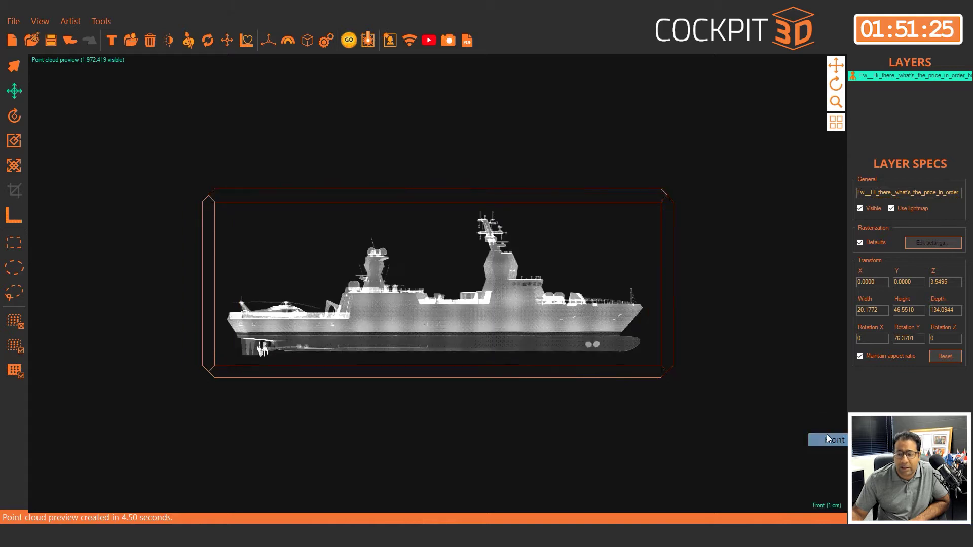
click(327, 40)
click(492, 313)
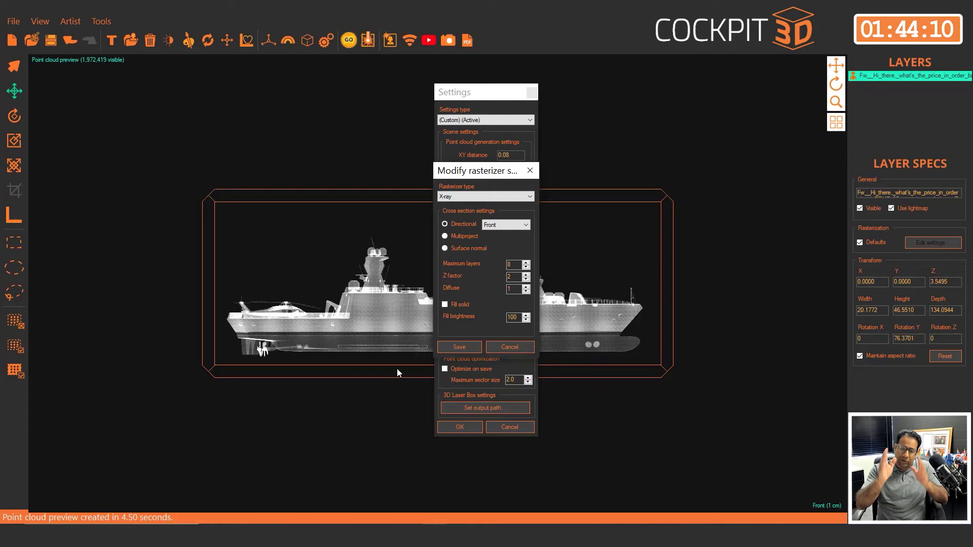
- Set the X-ray projection direction to Right and apply the settings
click(507, 225)
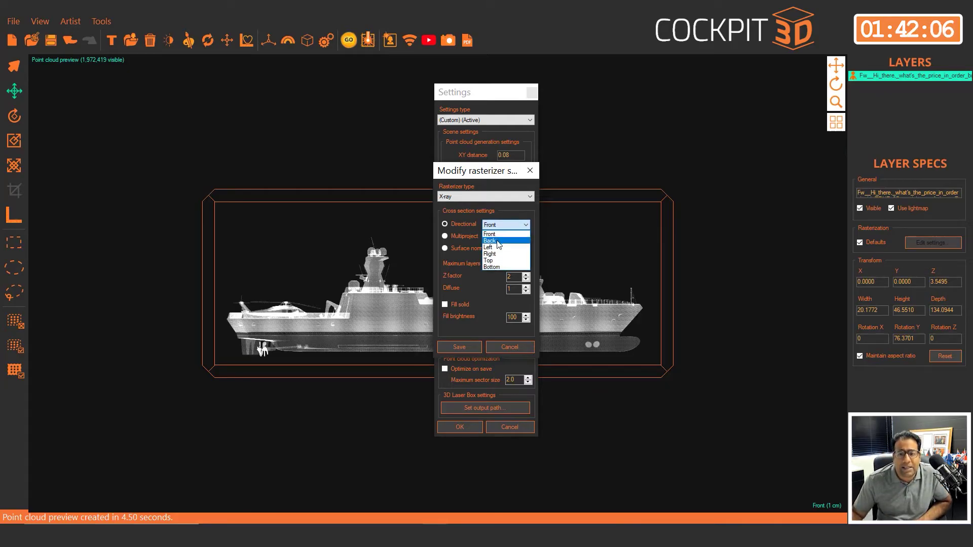
click(500, 257)
click(460, 349)
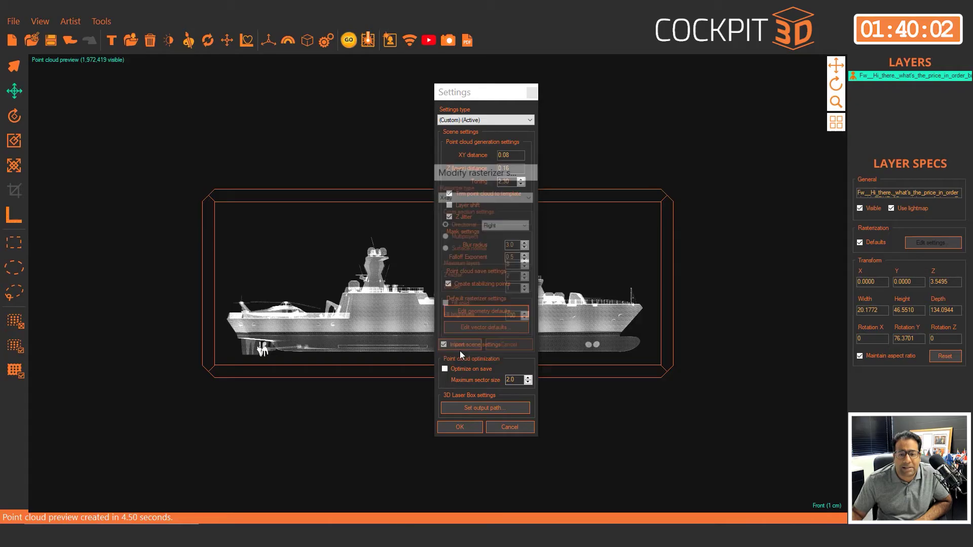
click(458, 429)
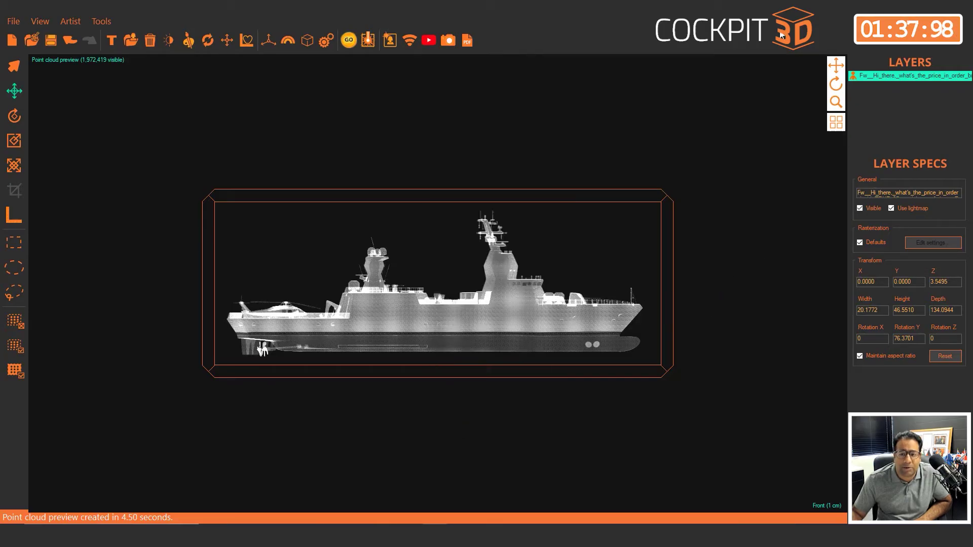
- Rasterize the ship into a 1,232,678-point X-ray cloud and view it side-on
drag(840, 86, 250, 81)
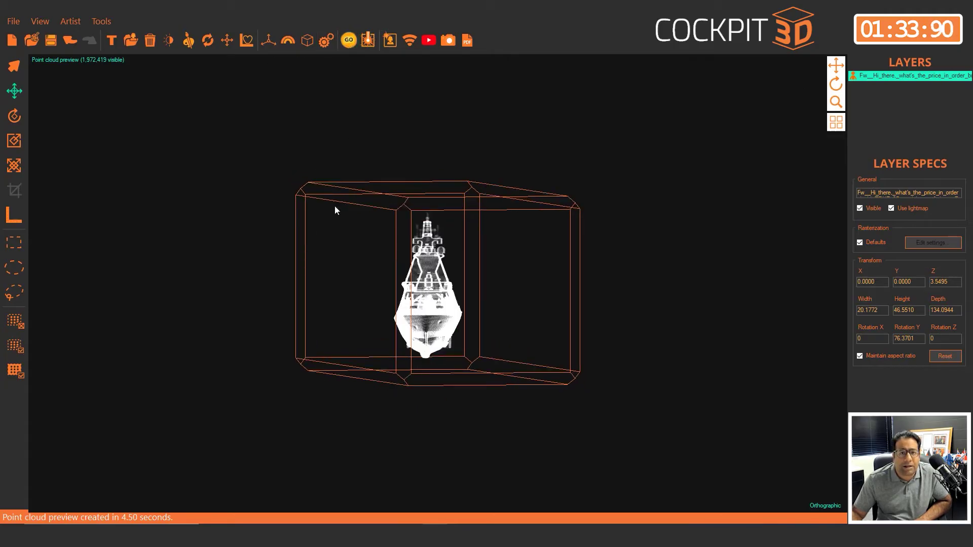
click(351, 44)
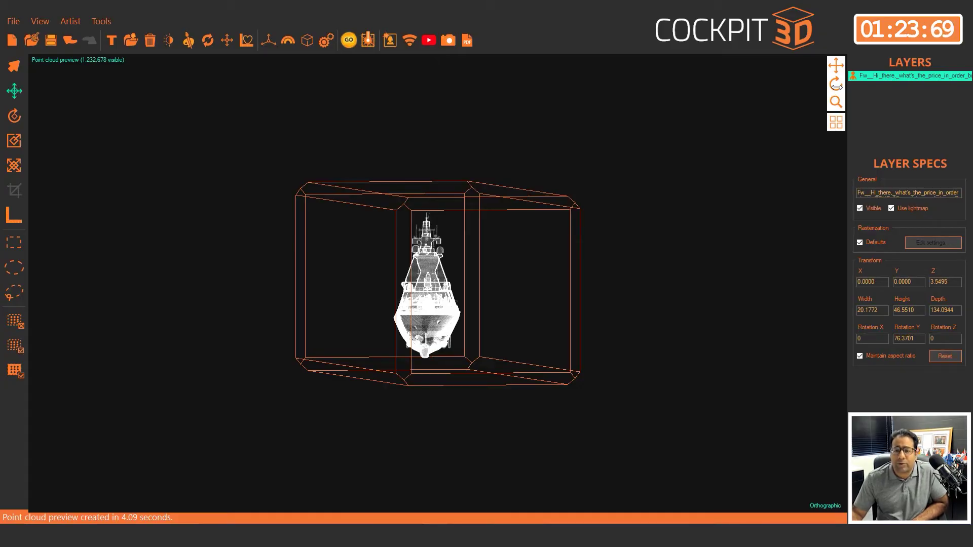
drag(837, 86, 797, 86)
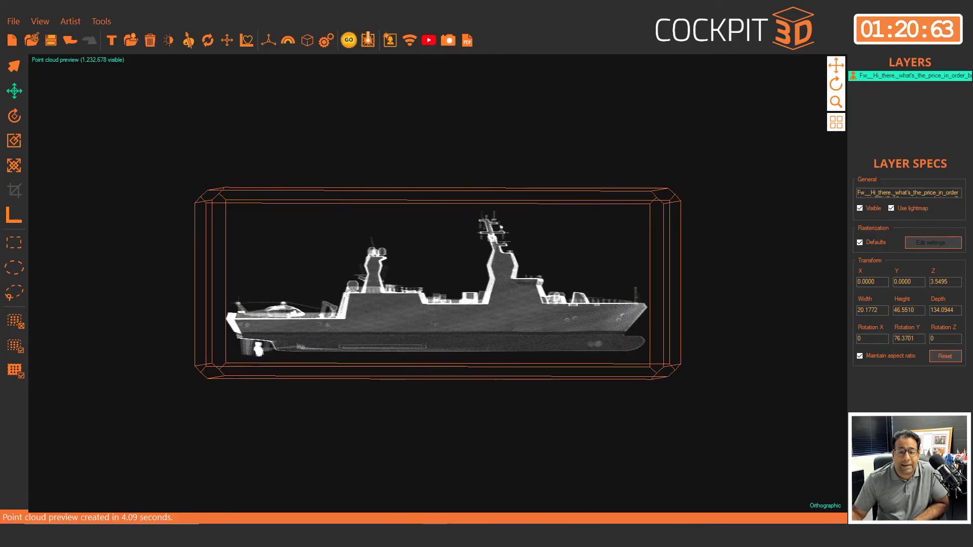
- Reopen the X-ray rasterizer defaults showing Directional Right, 8 layers and Z factor 2
click(327, 41)
click(493, 311)
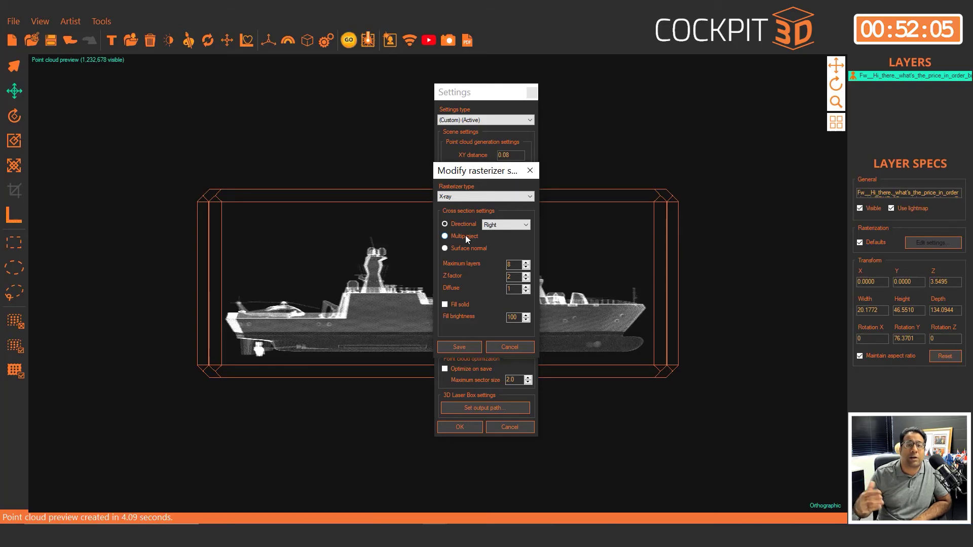
- Switch X-ray cross sections to Surface normal, enable Fill solid, and save
click(459, 250)
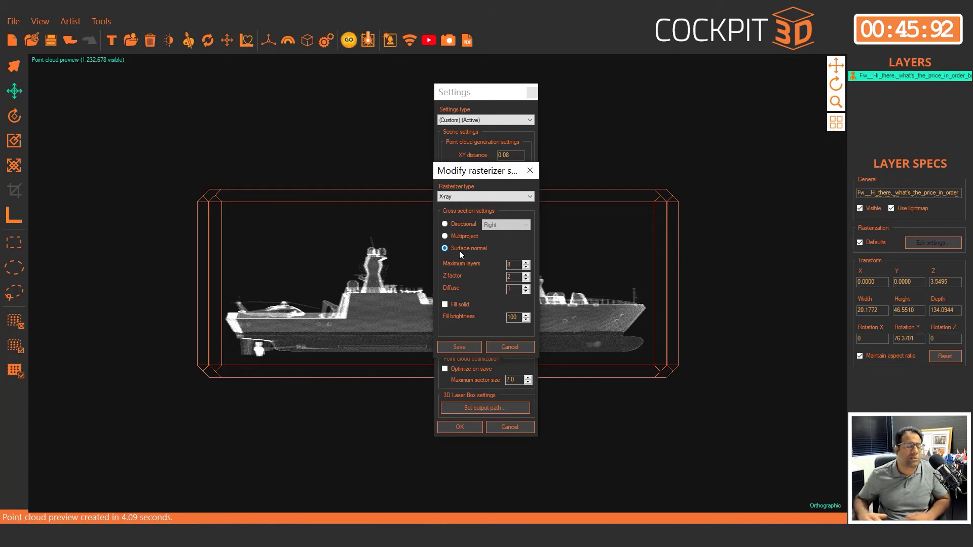
click(445, 304)
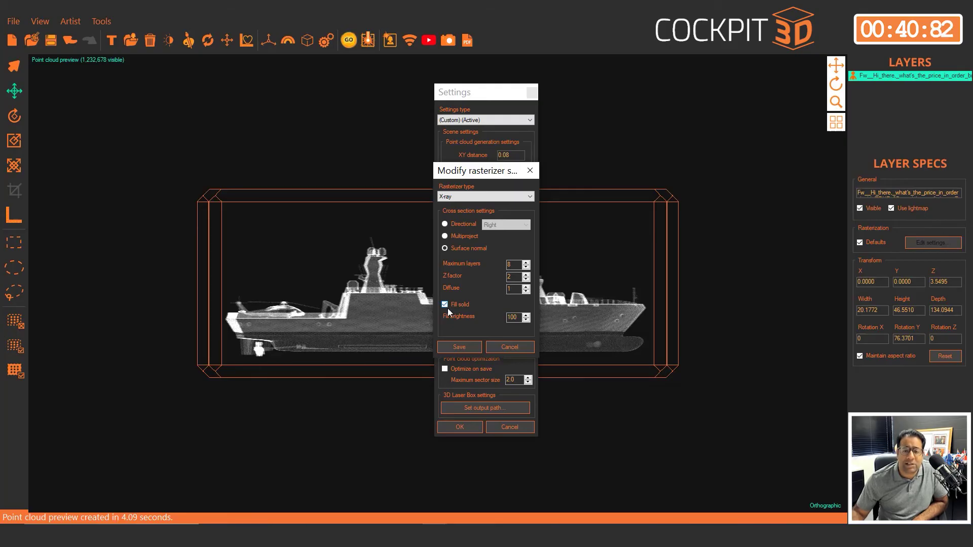
click(462, 347)
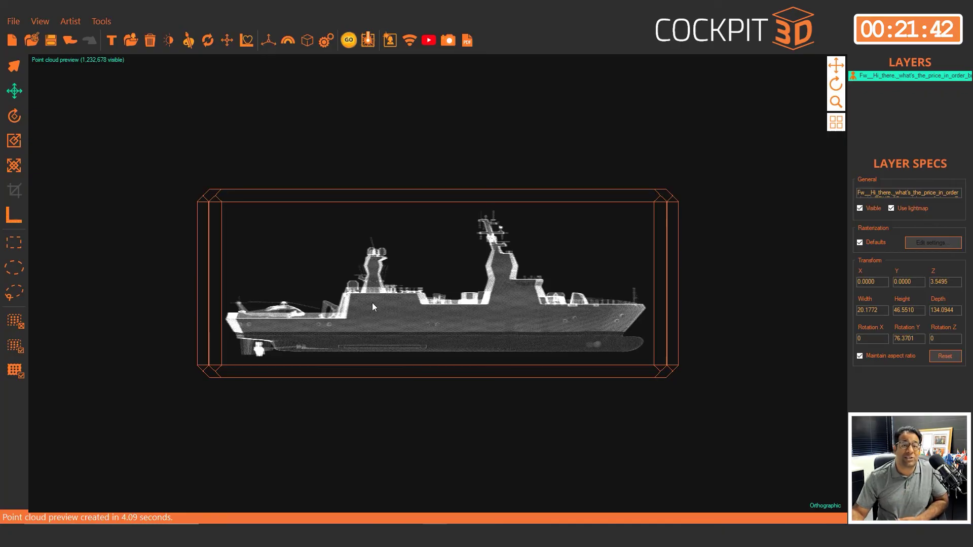
- Rasterize the ship into a solid-filled 7,572,228-point cloud and zoom out to inspect it
click(348, 42)
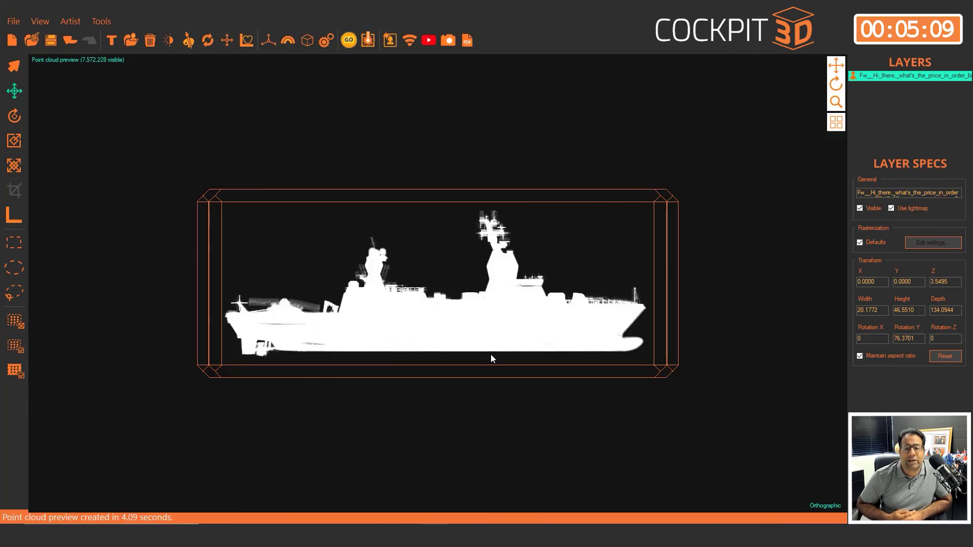
scroll(491, 354, down, 3)
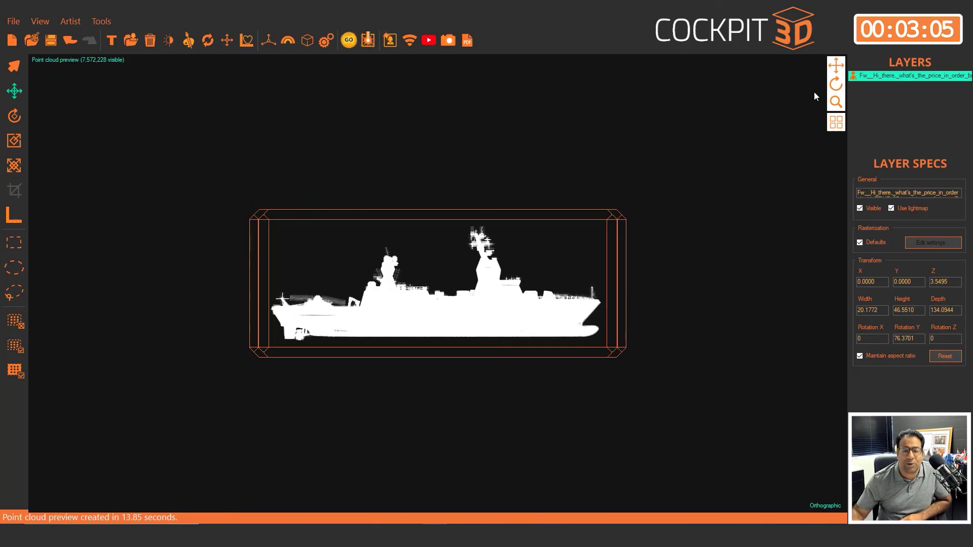
drag(837, 85, 796, 86)
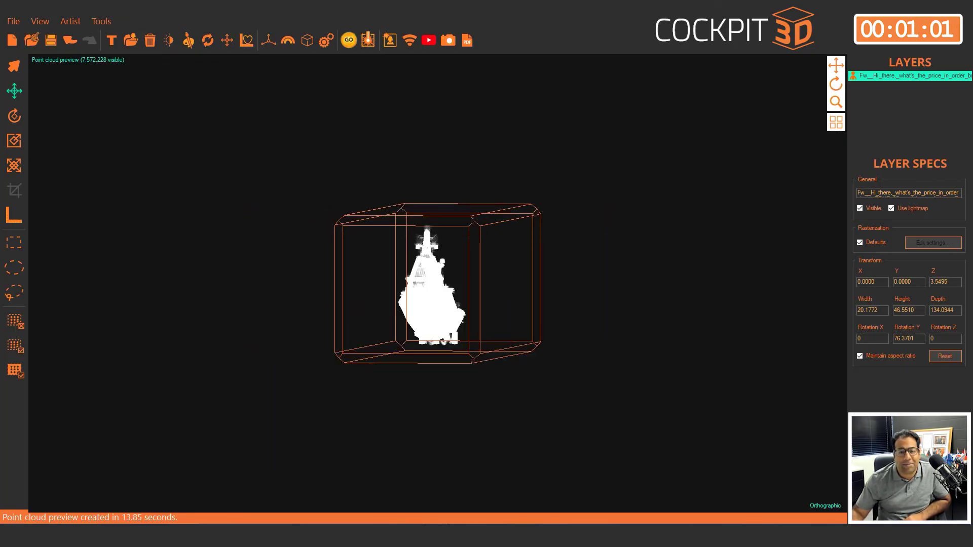